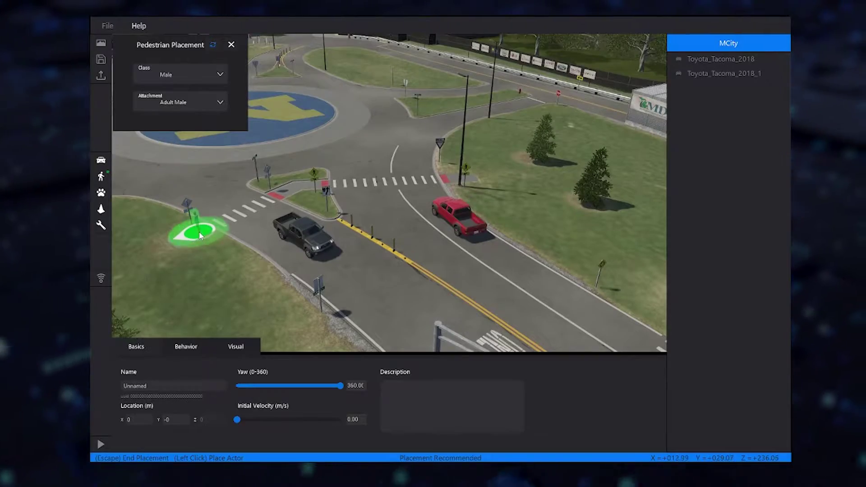
Place three adult male pedestrians: left crosswalk, median island and right crosswalk
left_click(199, 231)
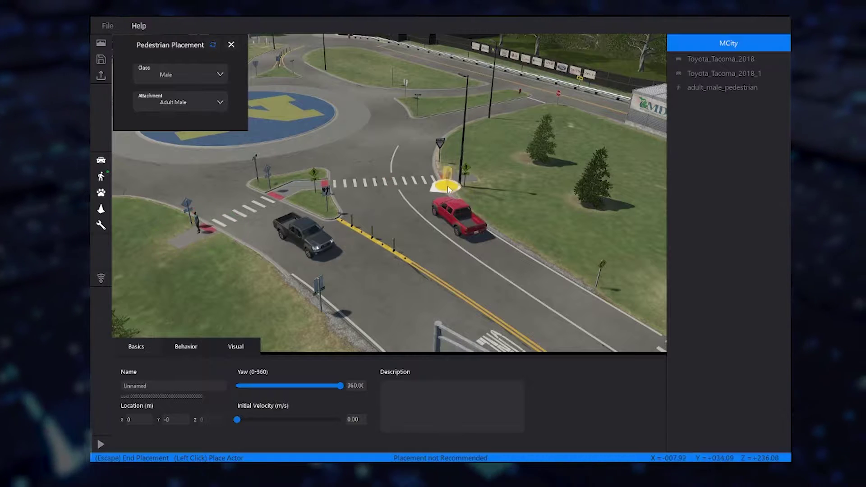
left_click(286, 188)
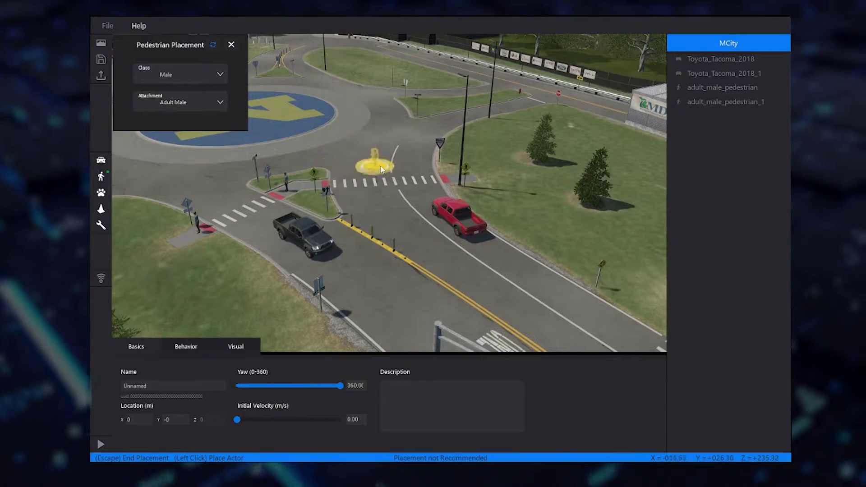
left_click(447, 181)
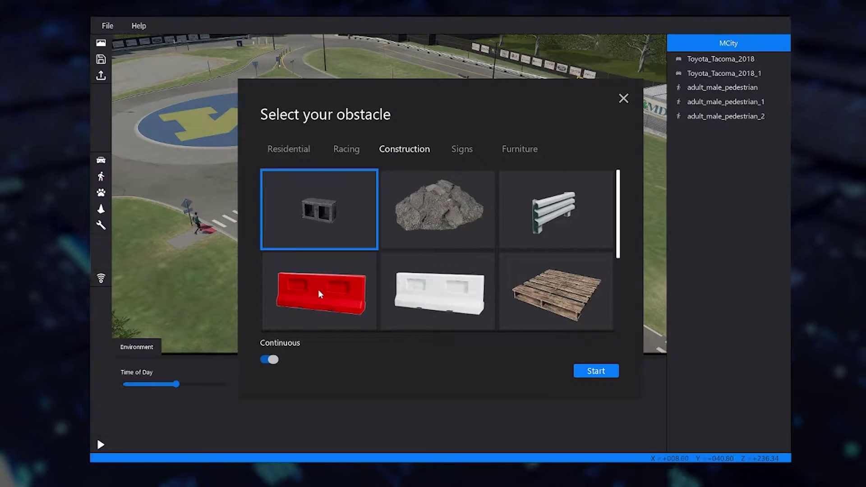
Drop a red jersey barrier by the roundabout exit
left_click(318, 288)
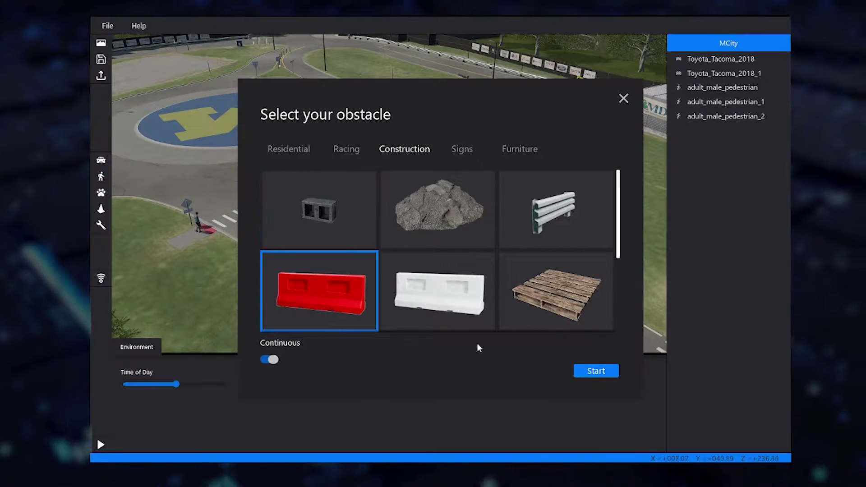
left_click(607, 371)
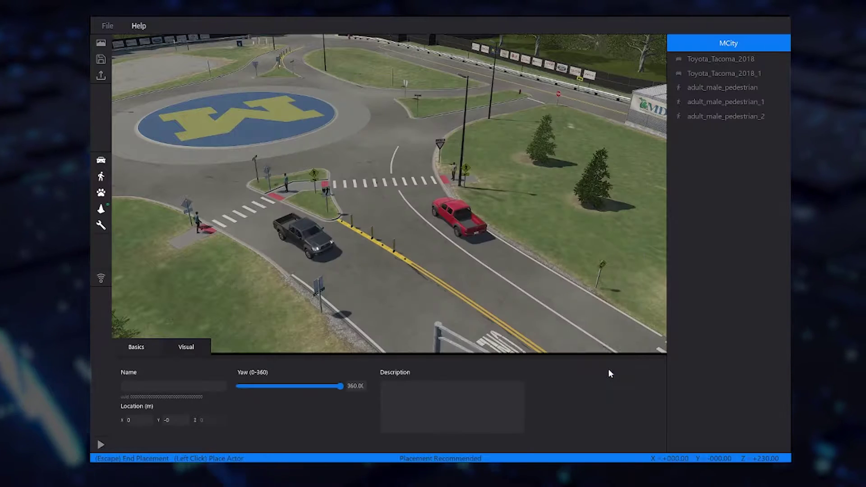
left_click(419, 127)
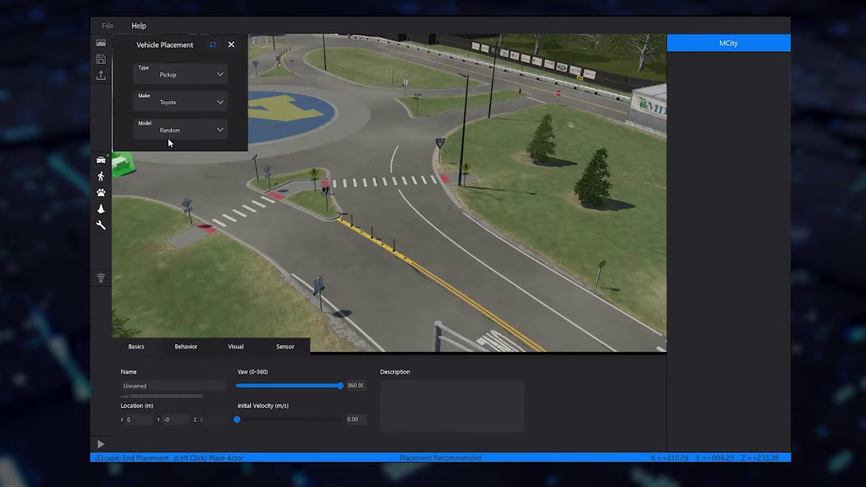
Place two Tacoma 2018 pickups, one below the crosswalk and one in the right lane
left_click(172, 133)
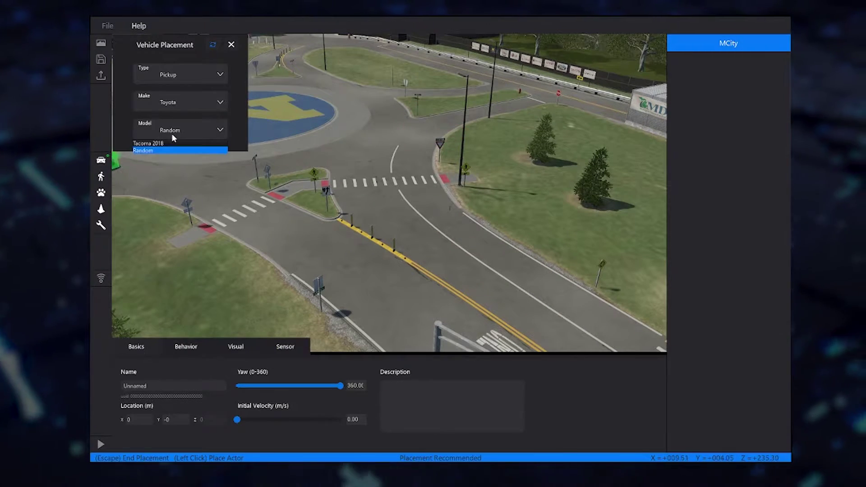
left_click(171, 143)
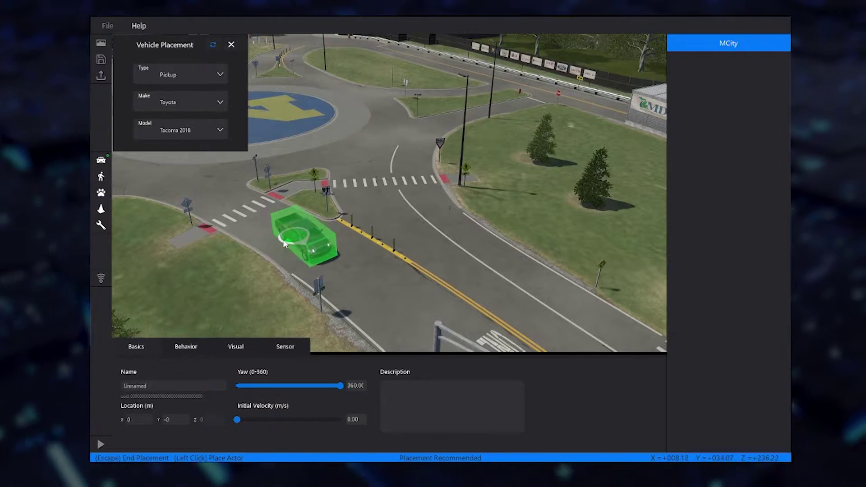
left_click(287, 241)
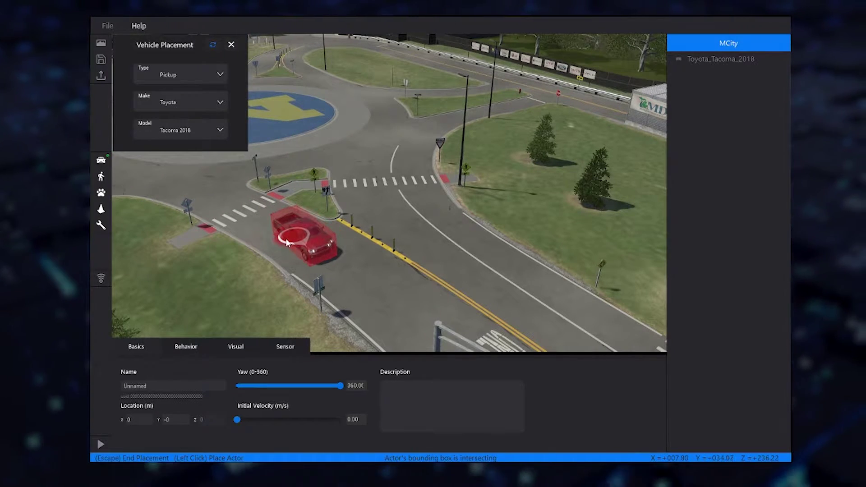
left_click(452, 238)
key("Escape")
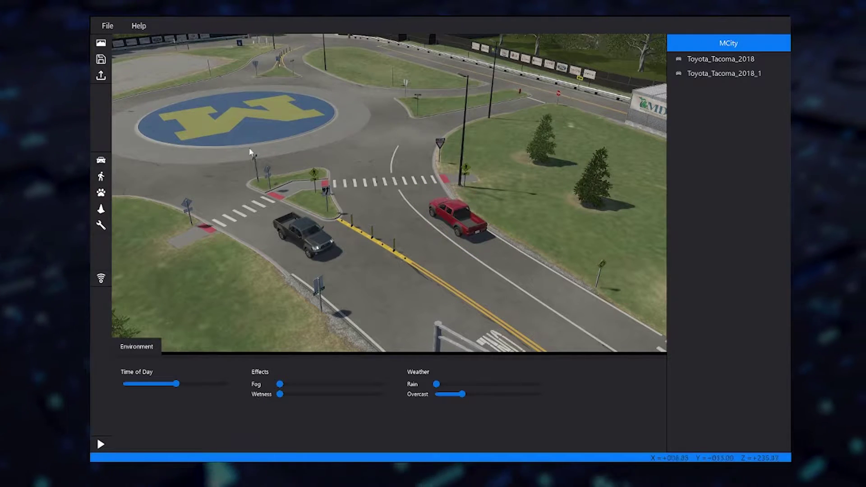
Set the second Tacoma's exterior colour to Red after trying blue and silver
left_click(460, 216)
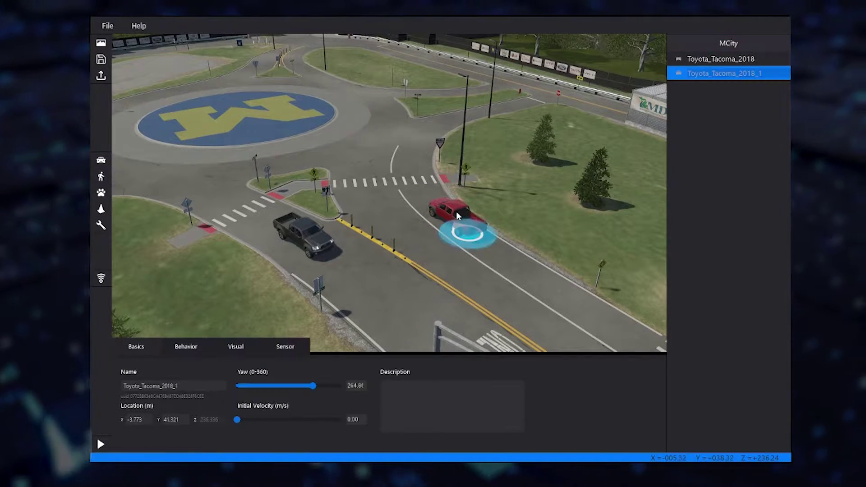
left_click(235, 346)
left_click(360, 385)
left_click(405, 387)
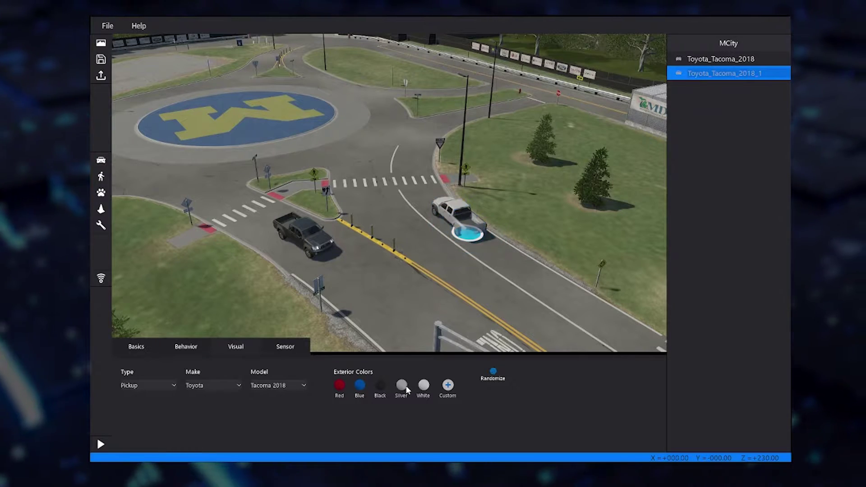
left_click(339, 385)
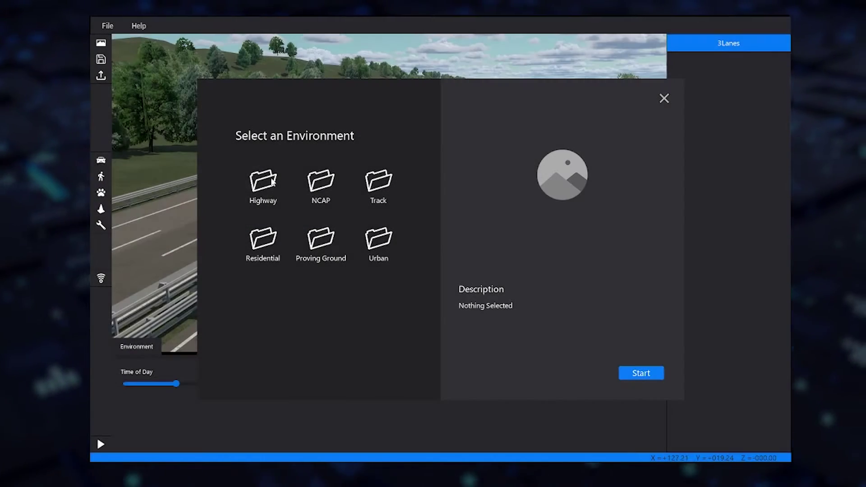
Preview the 3Lanes, Three-Lane Exit Split, Four Way Intersection and Single Lane Crosswalk maps
left_click(263, 183)
left_click(244, 164)
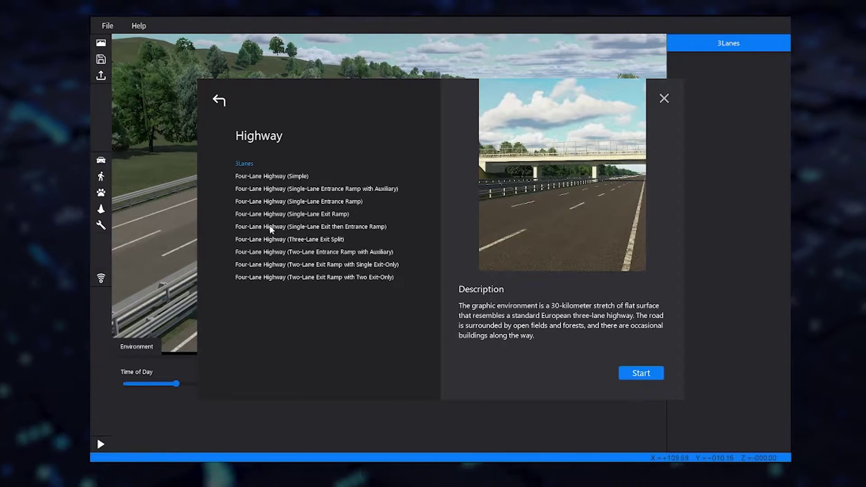
left_click(280, 239)
left_click(219, 101)
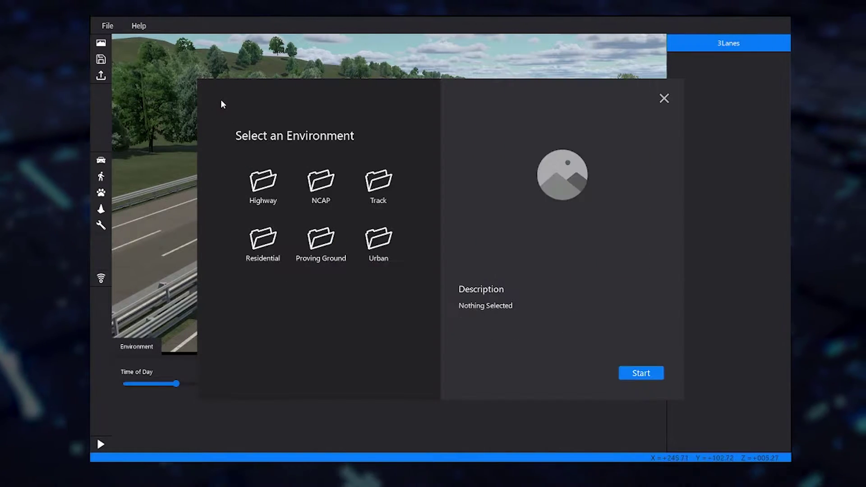
left_click(263, 235)
left_click(260, 164)
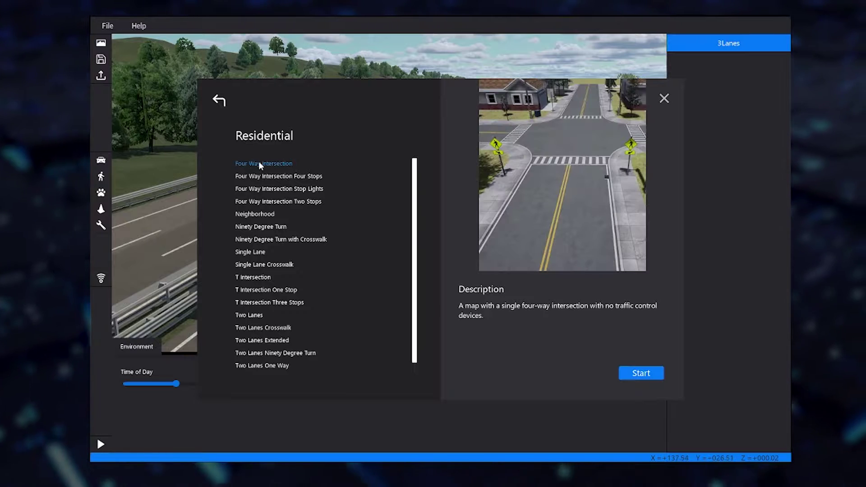
left_click(259, 266)
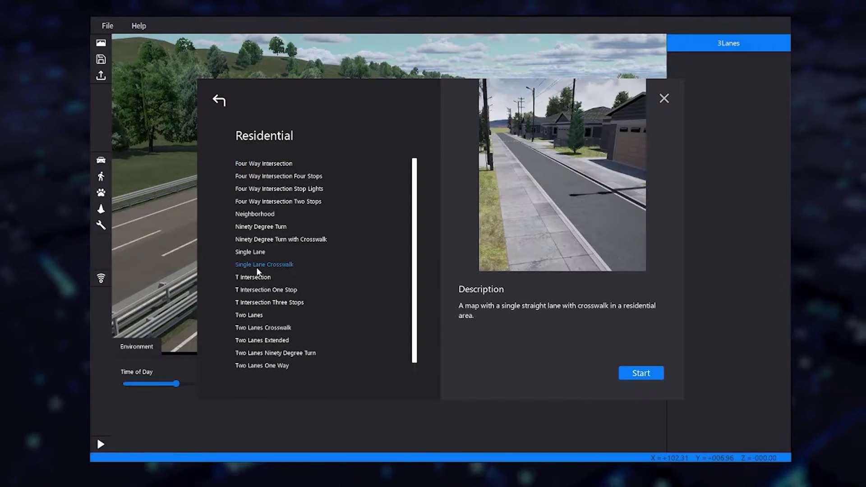
left_click(219, 100)
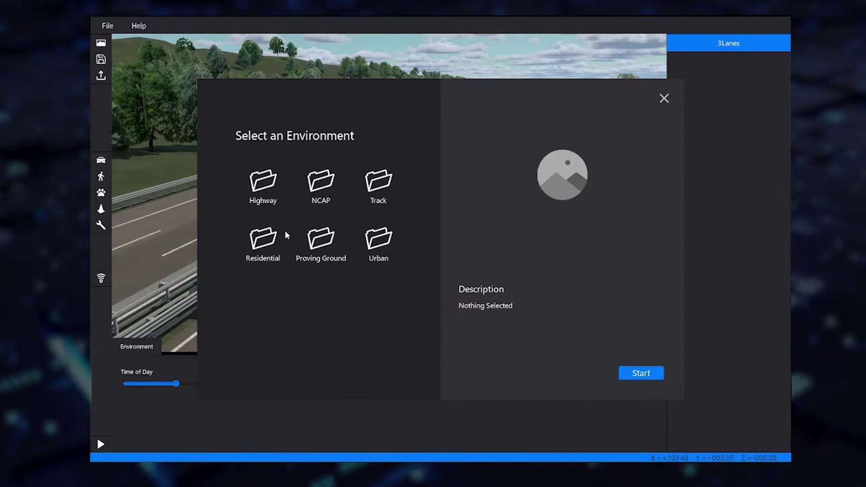
Load the MCity map from Proving Ground and pan across the whole site
left_click(321, 239)
left_click(242, 164)
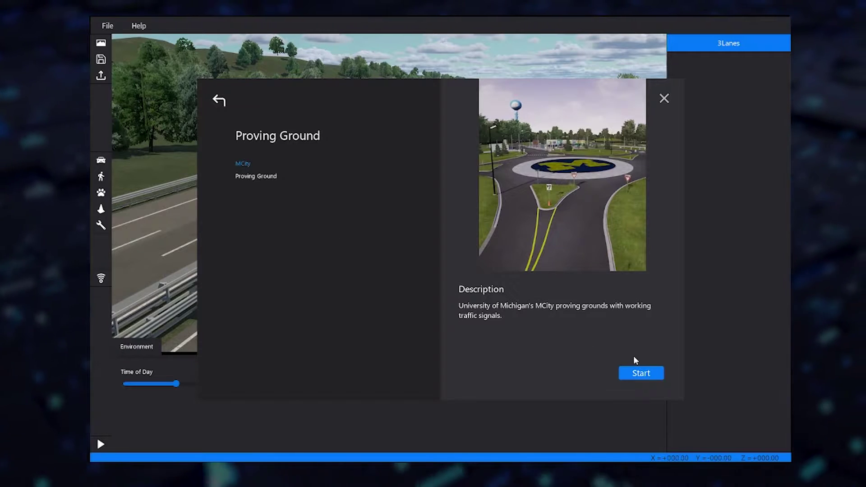
left_click(641, 372)
left_click_drag(355, 270, 350, 225)
left_click_drag(410, 240, 55, 201)
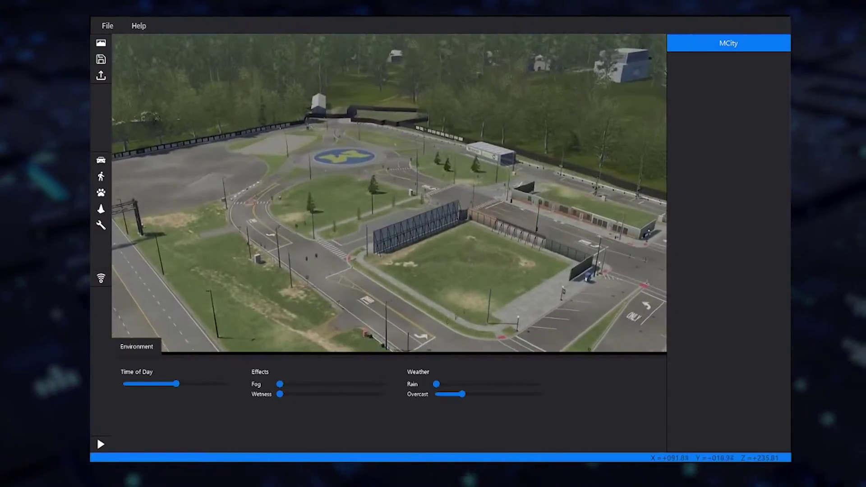
Zoom in and pan the camera onto the M roundabout and its crosswalks
scroll(314, 192, "up", 8)
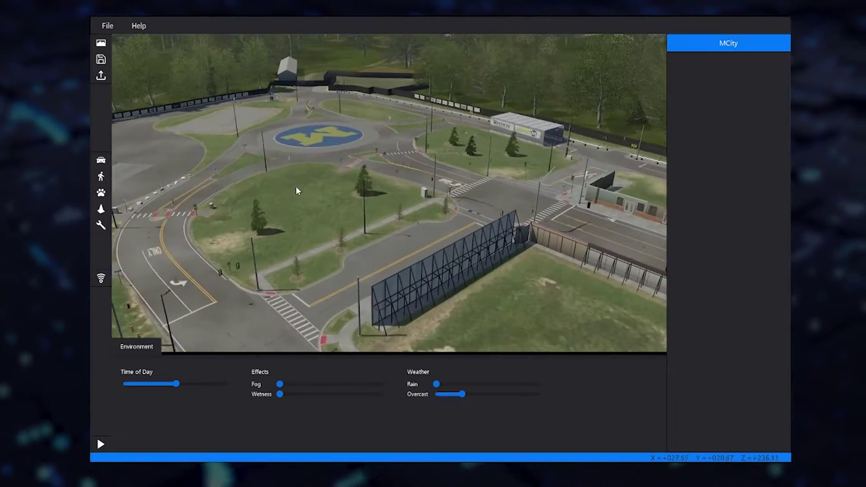
left_click_drag(305, 206, 345, 190)
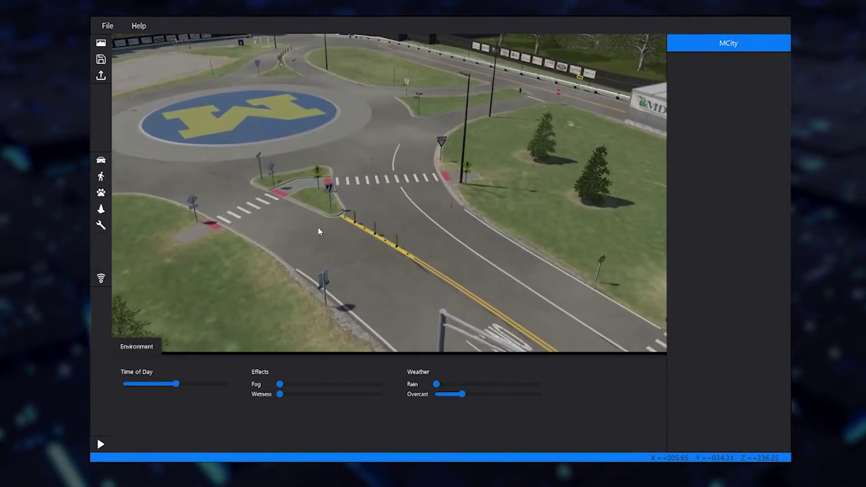
Add two Pickup Toyota Tacoma 2018 trucks, one below the left crosswalk and one in the right lane
left_click(101, 160)
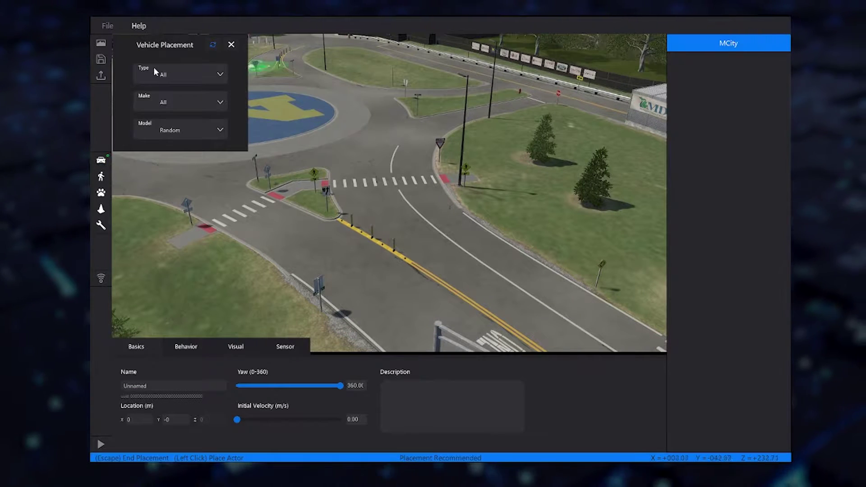
left_click(168, 71)
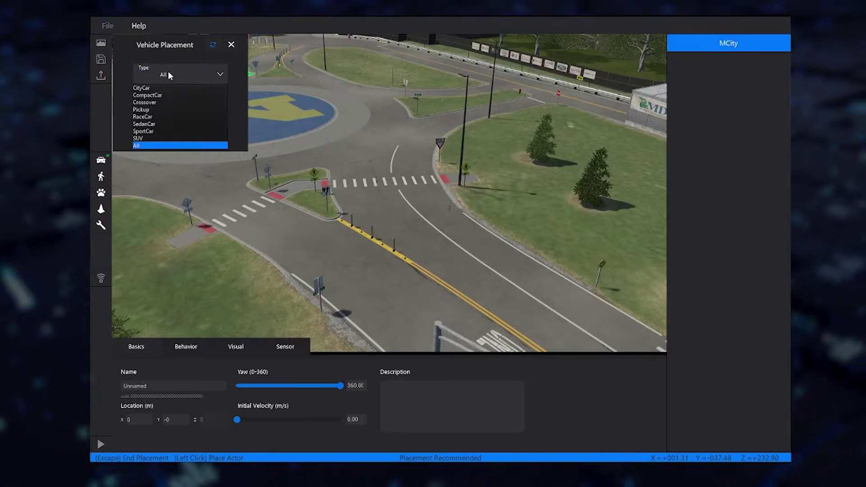
left_click(158, 109)
left_click(164, 105)
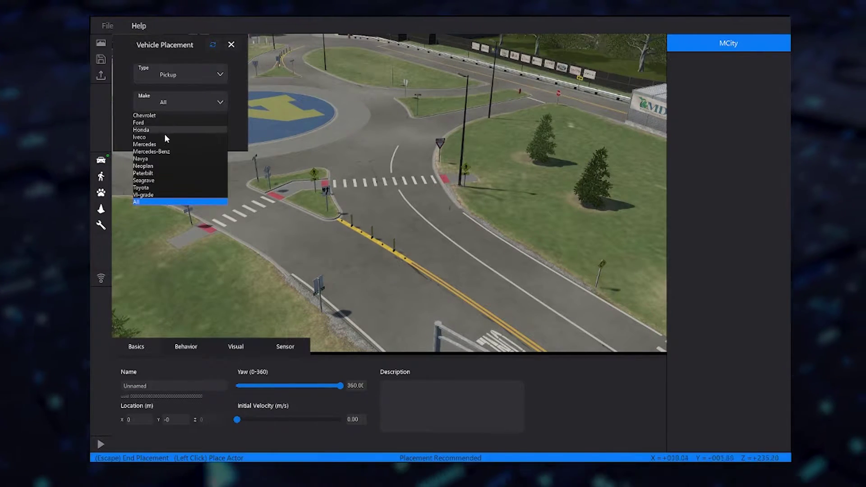
left_click(151, 187)
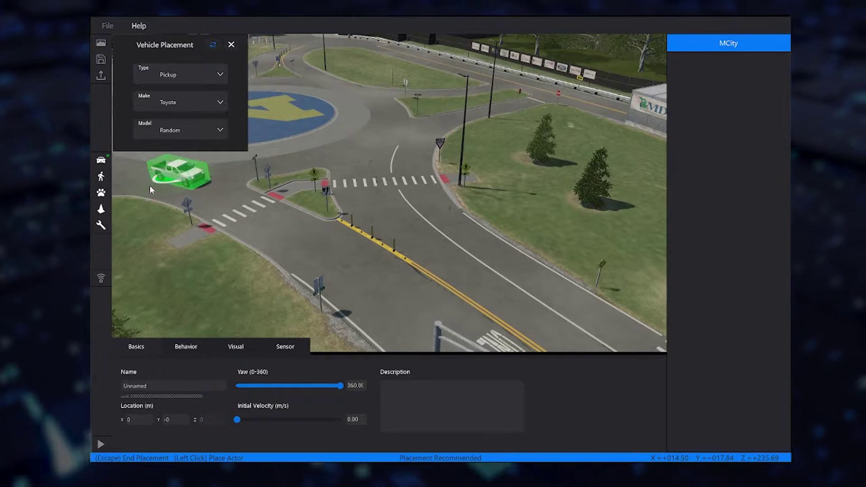
left_click(172, 134)
left_click(170, 143)
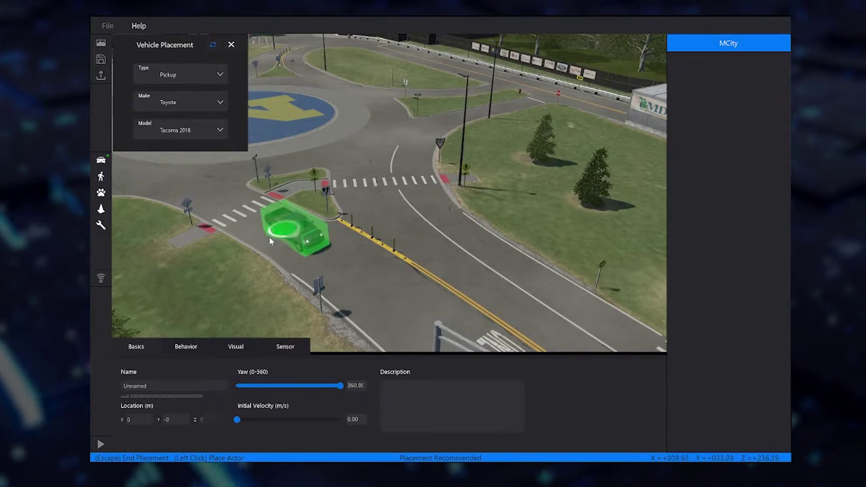
left_click(287, 242)
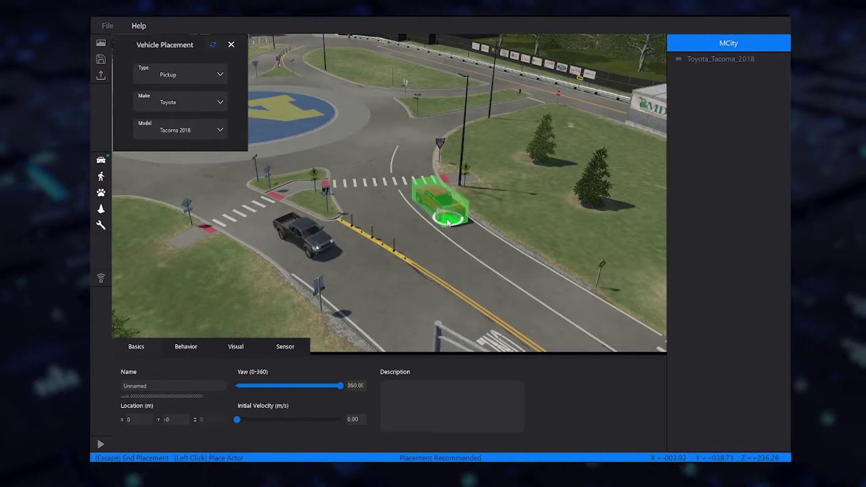
left_click(452, 240)
key("Escape")
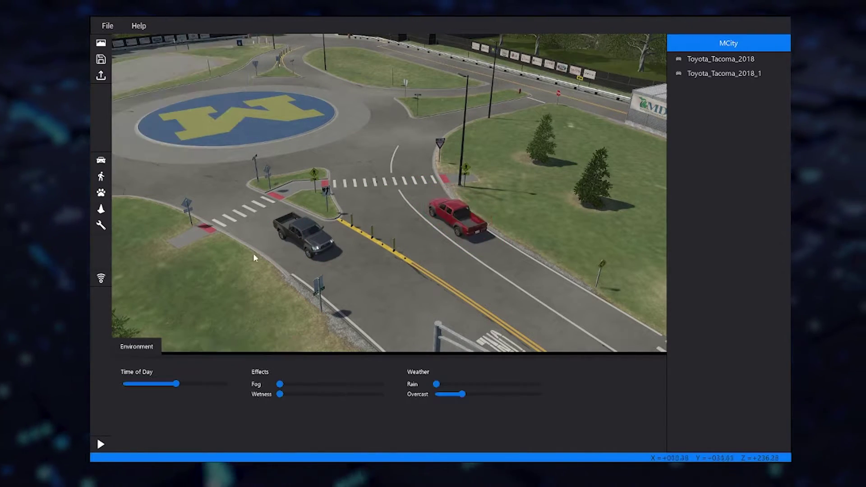
Turn Toyota_Tacoma_2018_1 to yaw 268.63 and set its behaviour intent to Wander
left_click(461, 216)
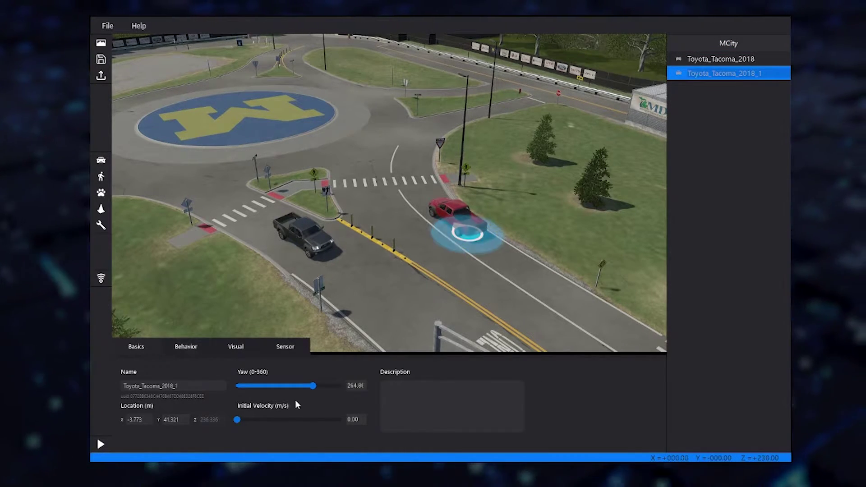
mouse_move(313, 386)
left_mouse_down()
mouse_move(295, 386)
mouse_move(328, 385)
mouse_move(313, 386)
left_mouse_up()
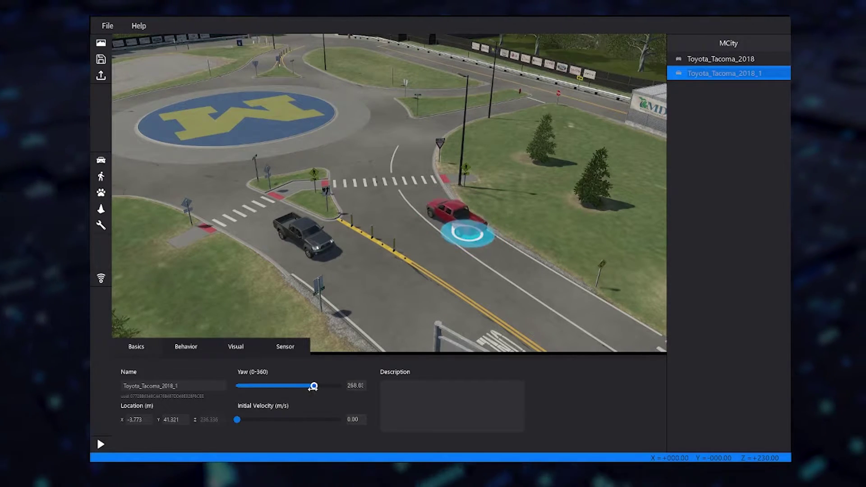
left_click(186, 347)
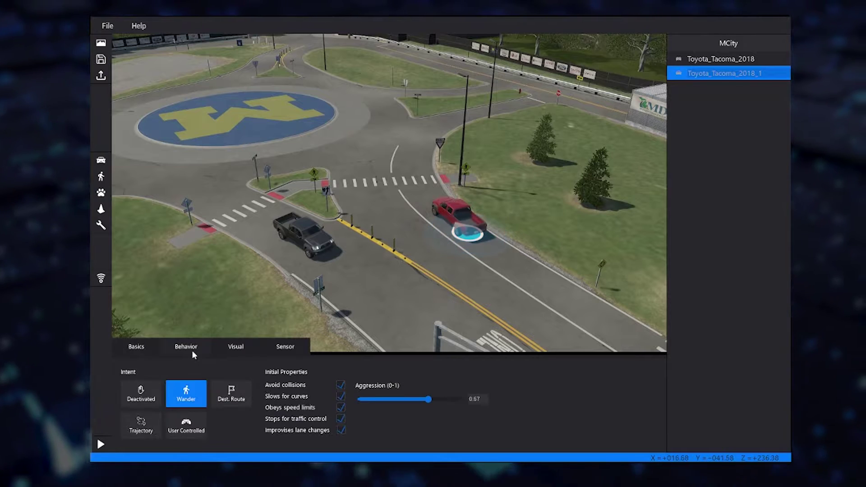
left_click(186, 425)
left_click(190, 401)
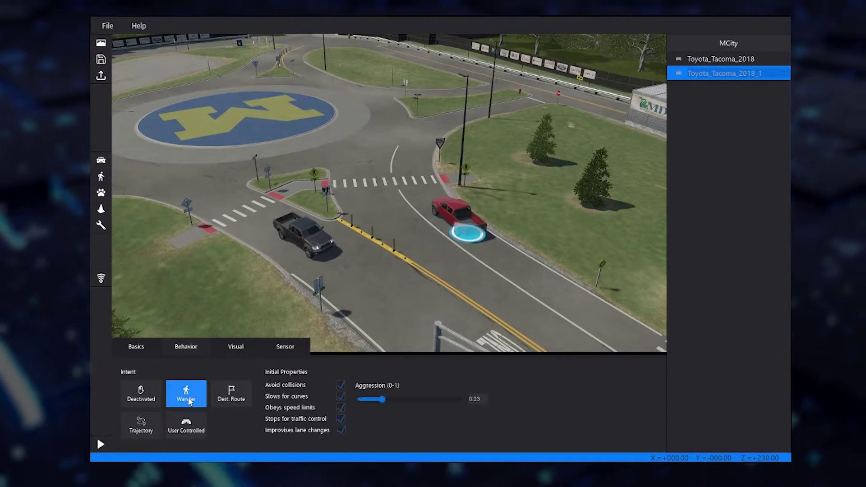
Keep the pickup's exterior colour Red after trying blue and silver
left_click(238, 348)
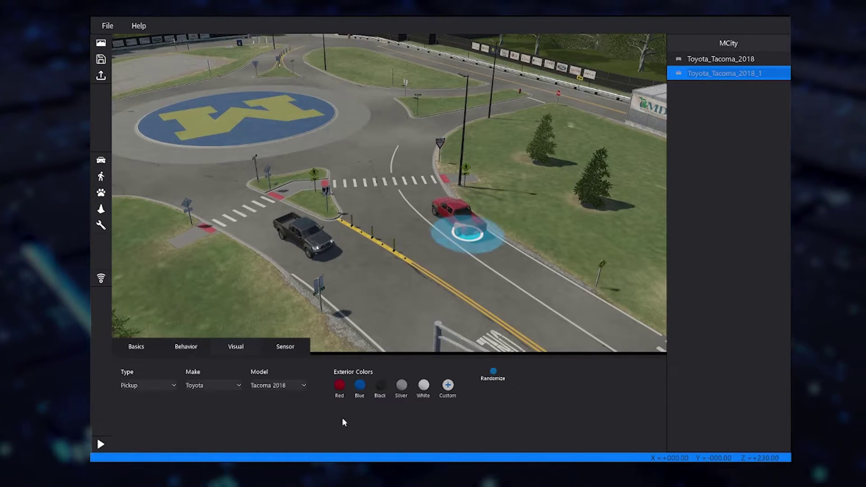
left_click(360, 385)
left_click(404, 387)
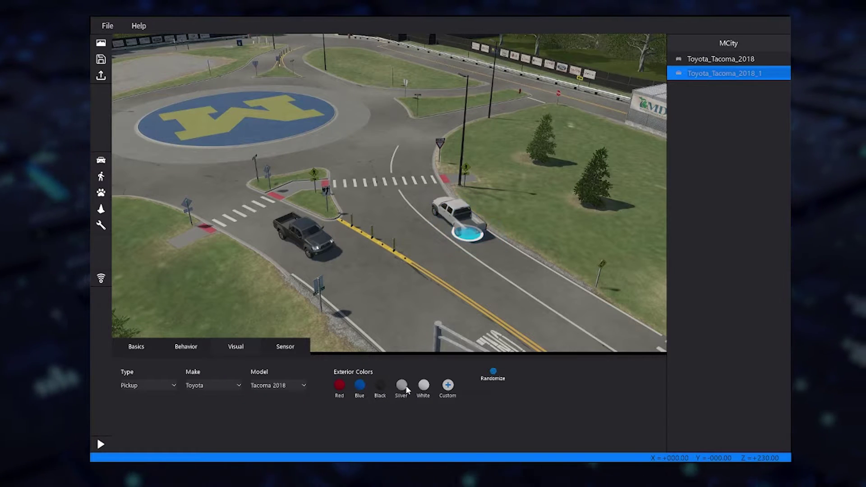
left_click(340, 385)
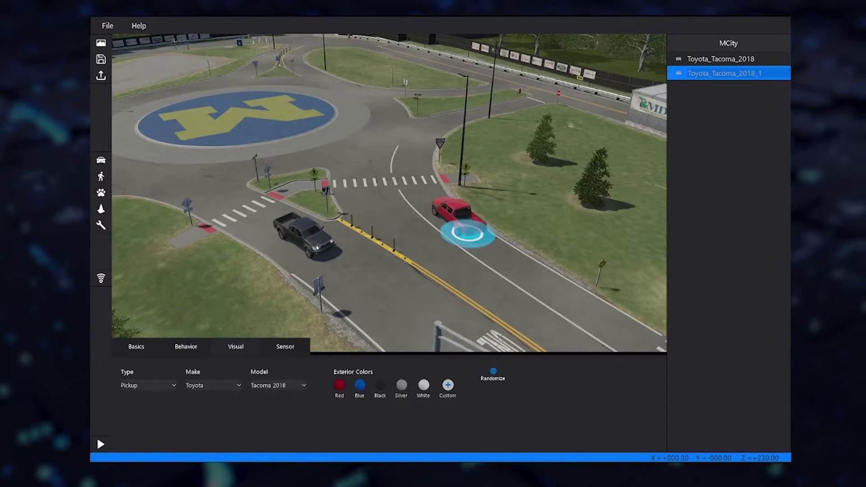
Place three Male-class Adult Male pedestrians at the left corner, traffic island and far crosswalk
left_click(101, 176)
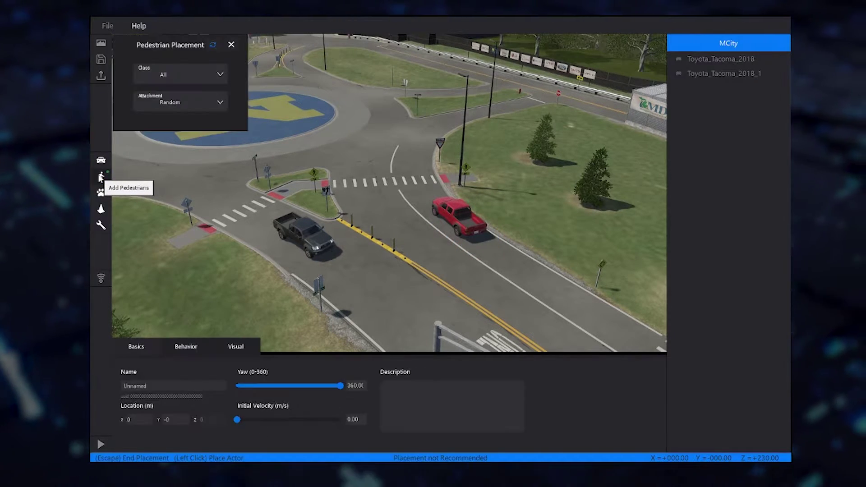
left_click(168, 75)
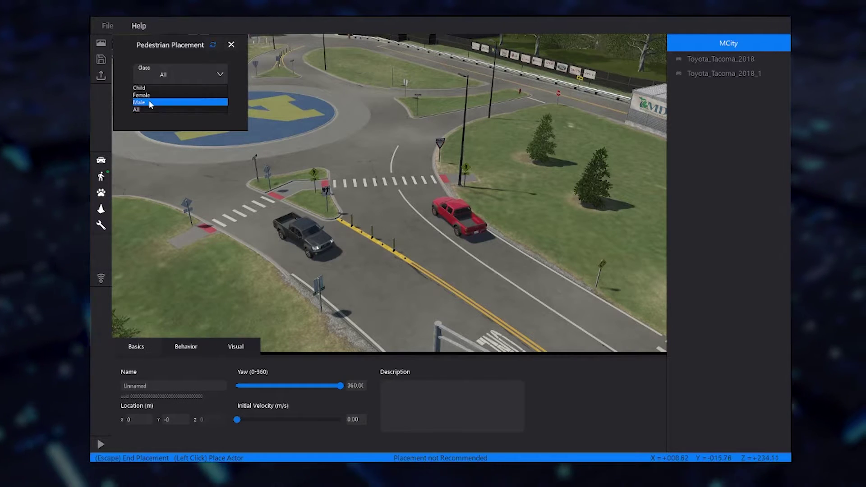
left_click(180, 107)
left_click(161, 116)
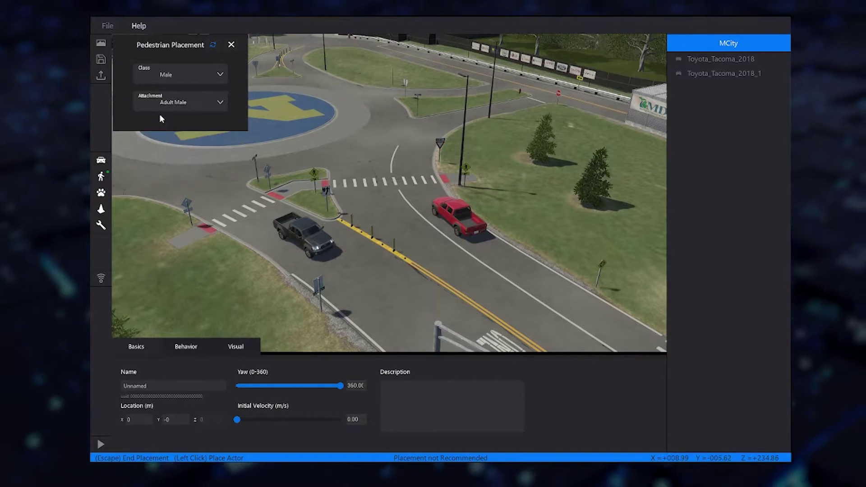
left_click(200, 236)
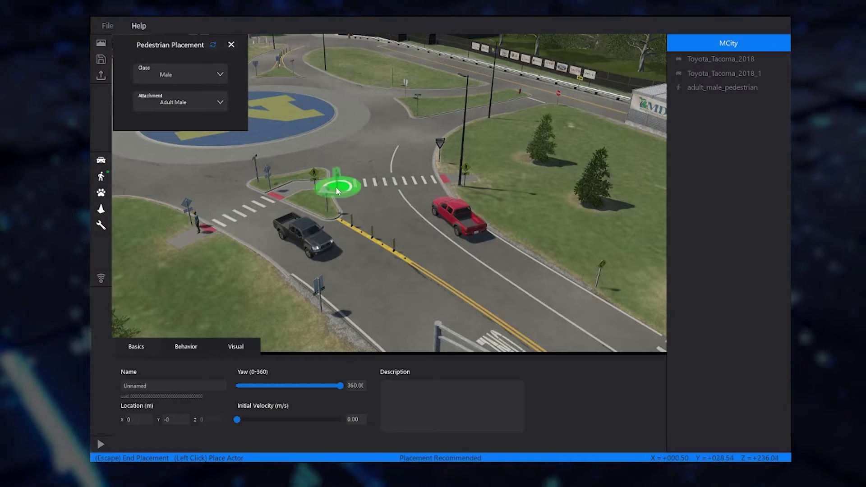
left_click(288, 195)
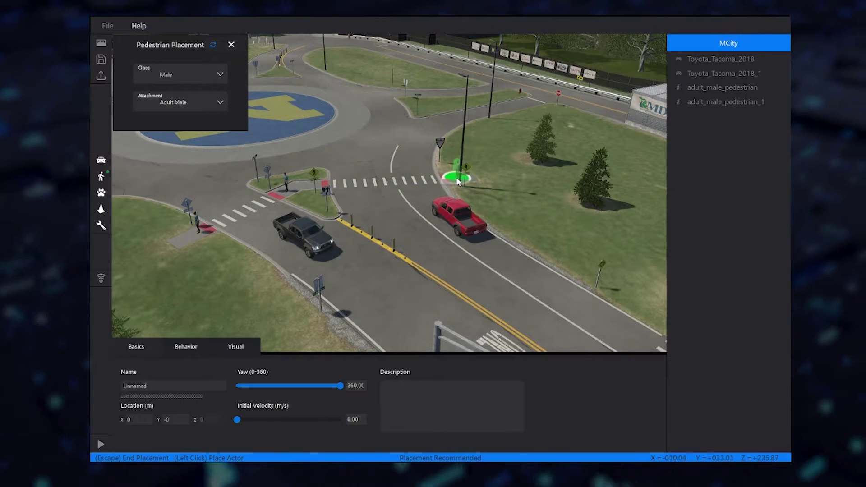
left_click(453, 180)
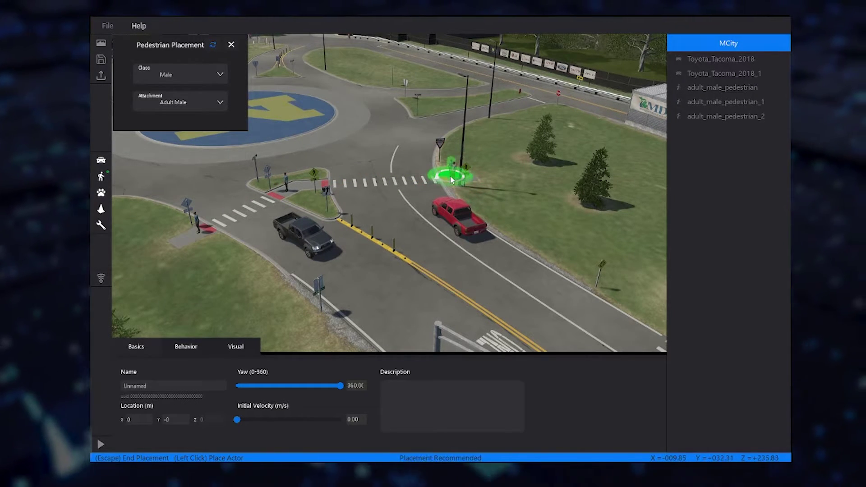
key("Escape")
Give the first pedestrian yaw 194.15 and initial velocity 1.18 m/s
left_click(197, 221)
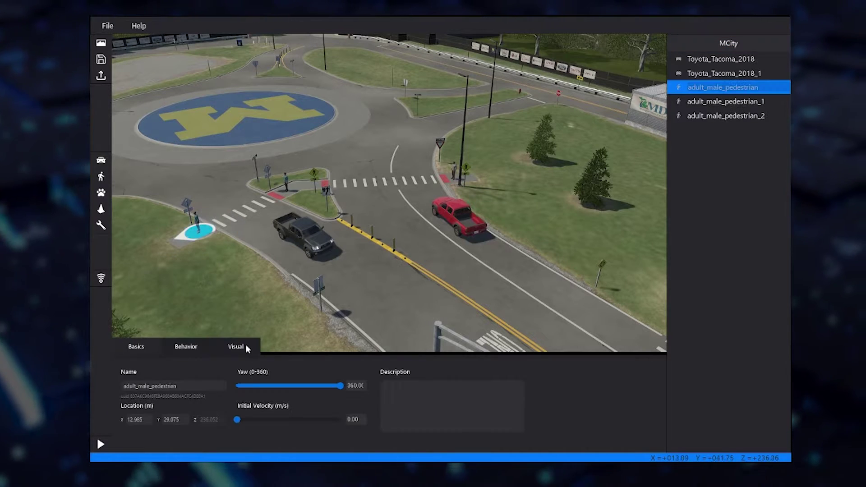
left_click_drag(340, 385, 293, 385)
left_click_drag(237, 420, 247, 423)
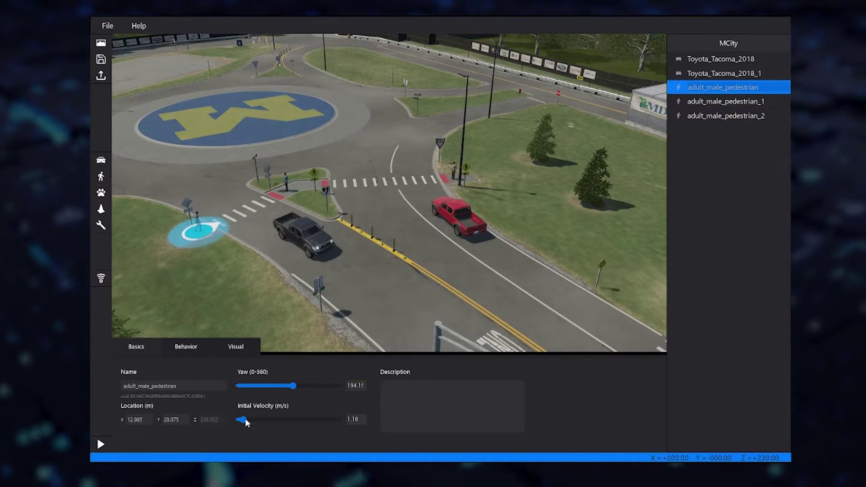
left_click(189, 311)
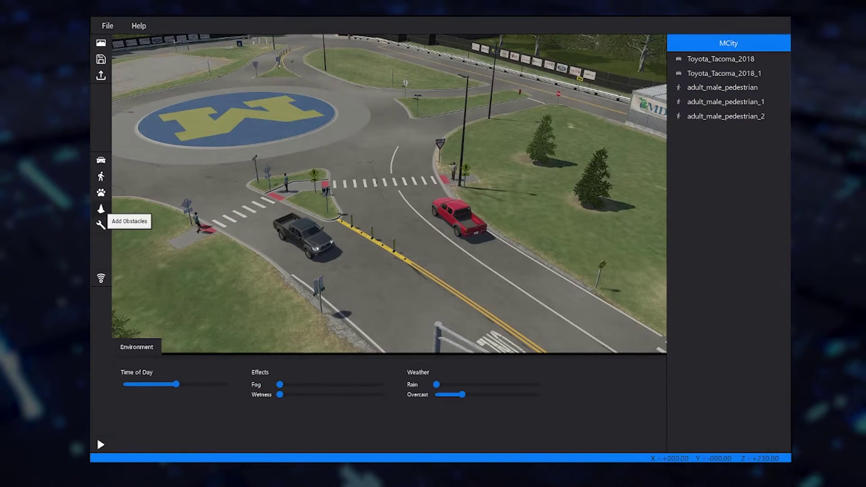
Pick the red jersey barrier from Construction and place jerseyred and jerseyred_1 by the roundabout exit
left_click(101, 209)
left_click(354, 150)
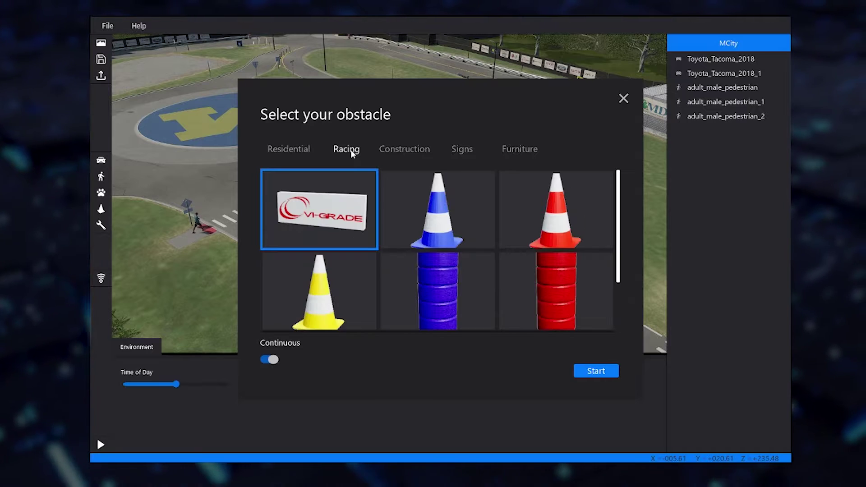
left_click(402, 151)
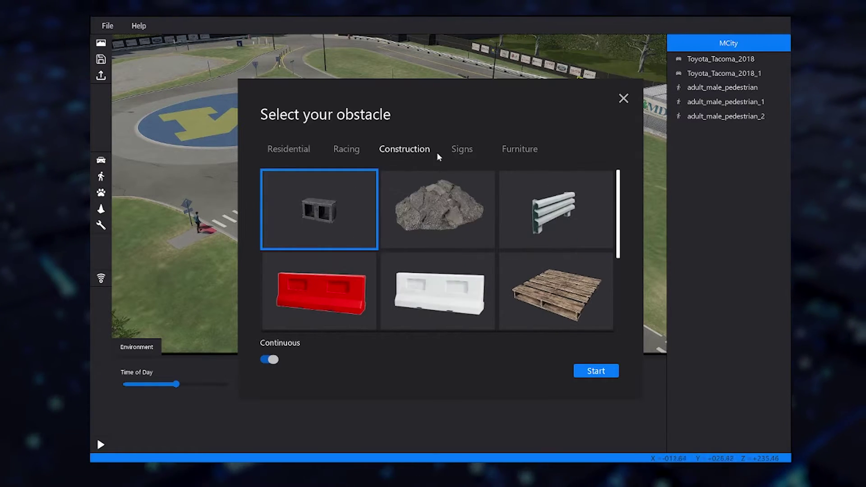
left_click(462, 151)
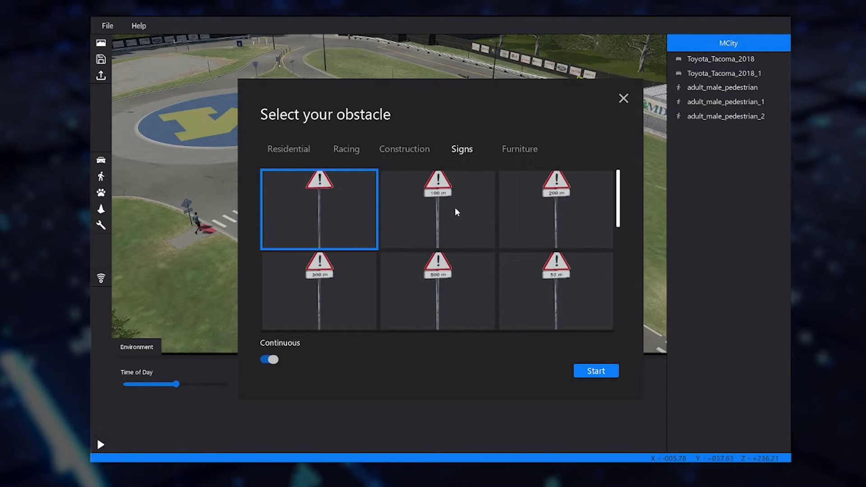
left_click(408, 153)
left_click(319, 288)
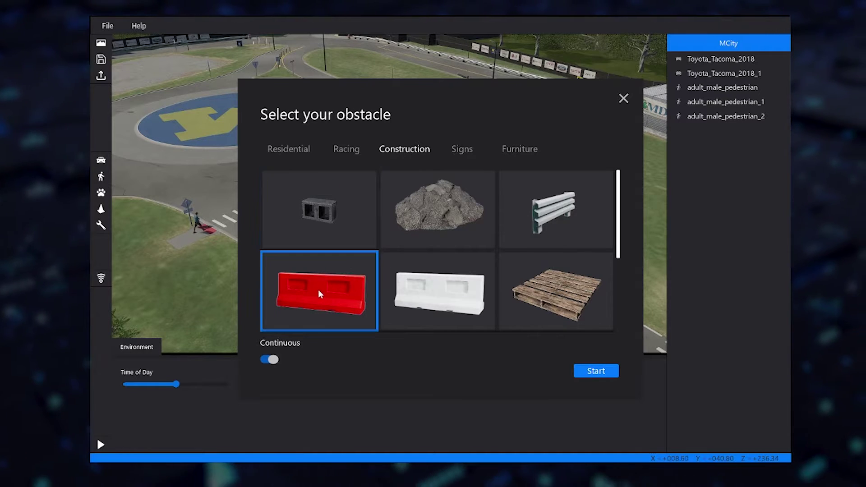
left_click(611, 371)
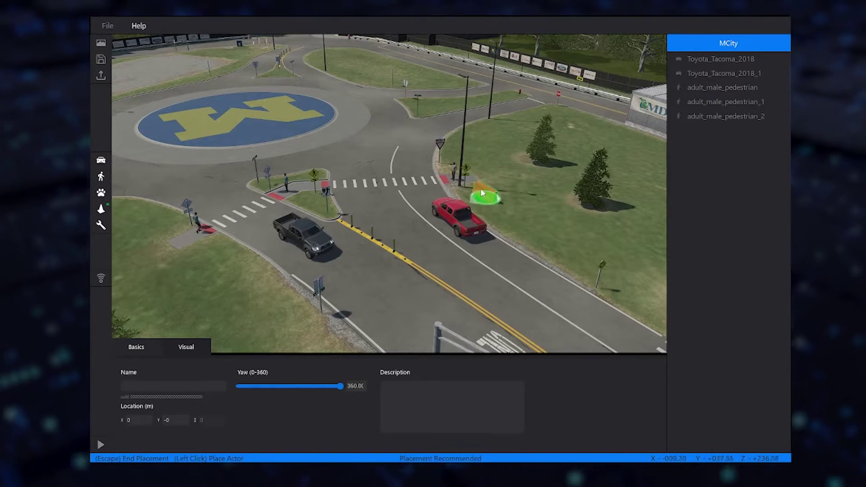
left_click(433, 132)
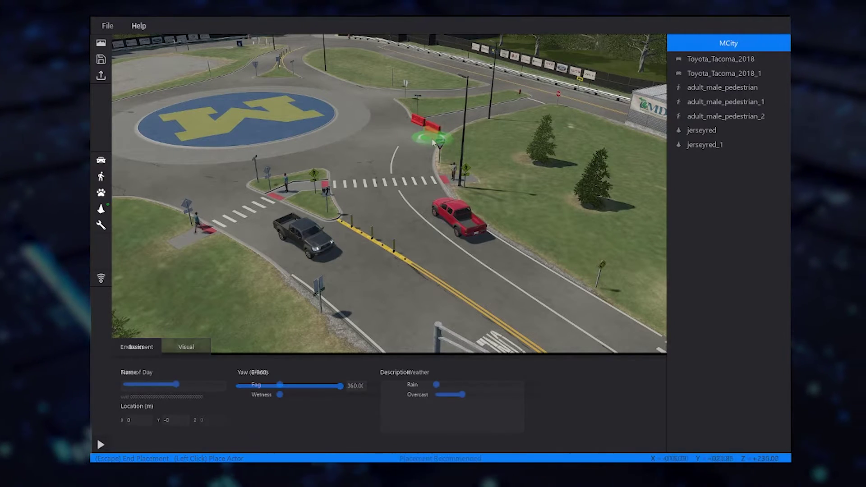
key("Escape")
Play the scenario and drag Time of Day later into the afternoon, to about 16.72
left_click(101, 445)
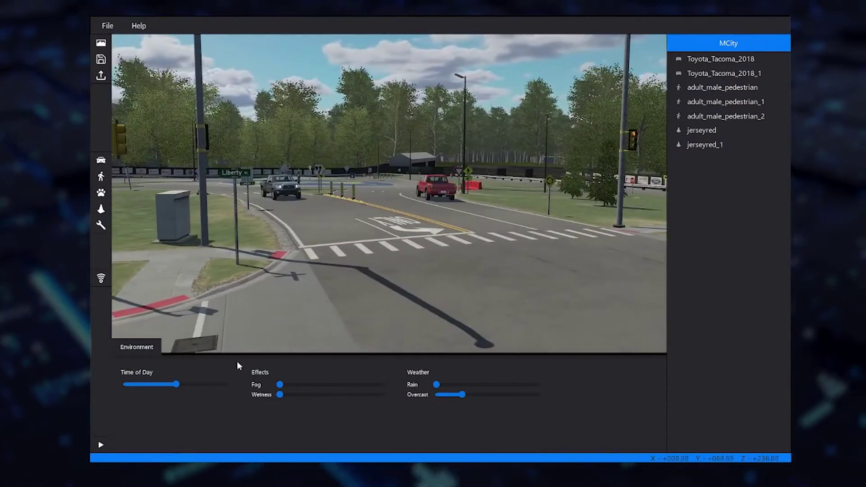
left_click_drag(176, 384, 202, 384)
Push the time toward evening and raise Wetness and Rain for a soaked, reflective road
left_click_drag(204, 384, 208, 385)
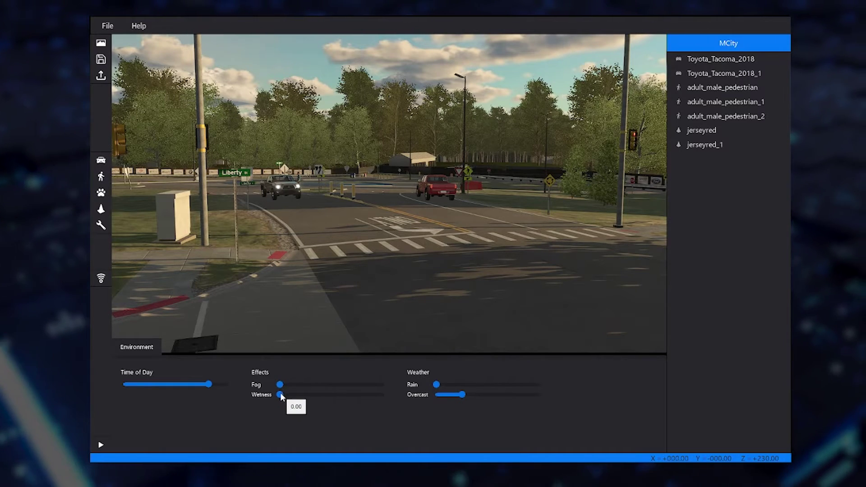
left_click_drag(296, 395, 366, 395)
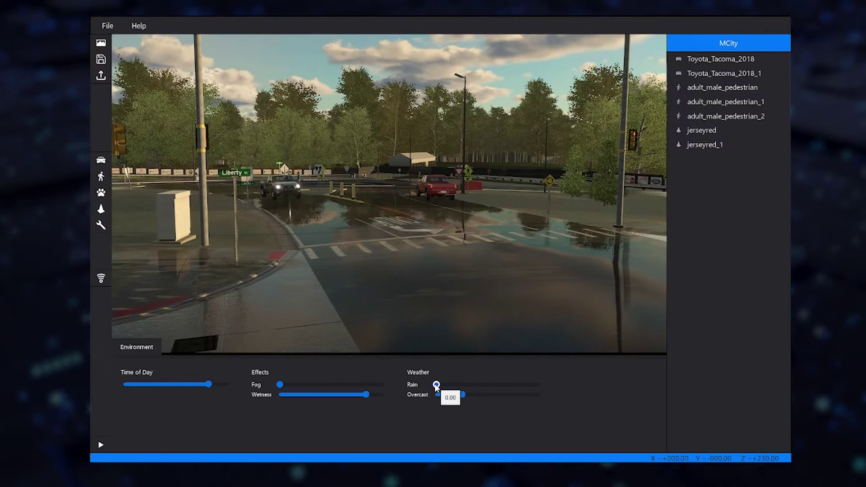
left_click_drag(470, 385, 524, 396)
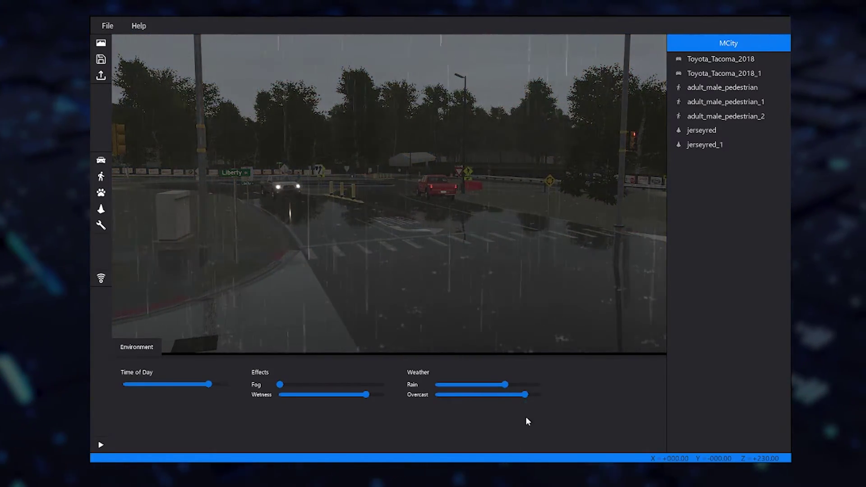